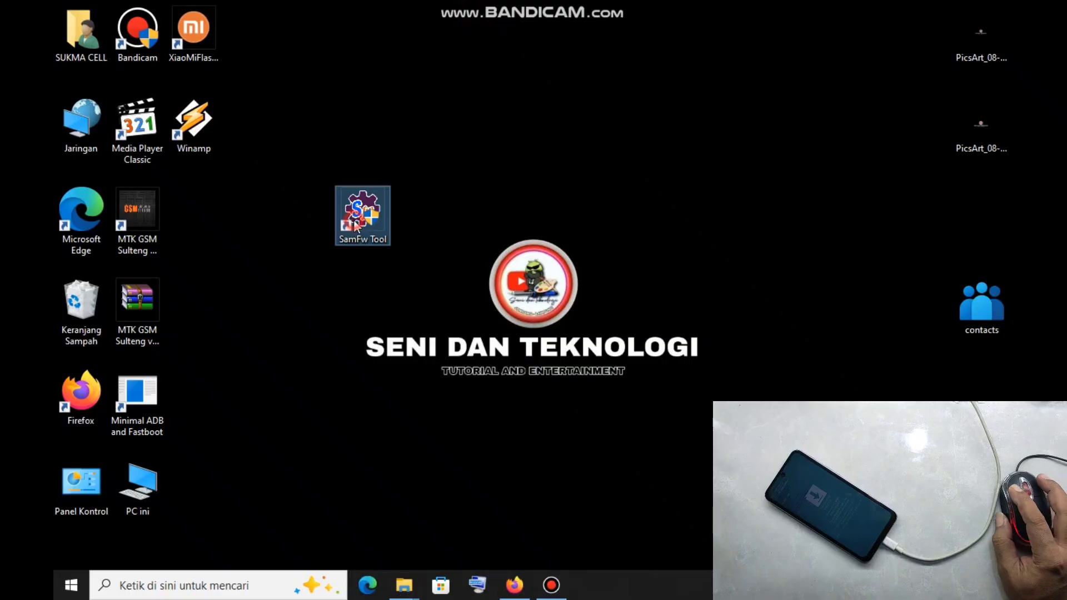
Step: Move the SamFw Tool shortcut next to the other desktop icons, launch it and show the Samsung Odin Flash options
drag(354, 222, 216, 223)
click(328, 222)
double_click(211, 227)
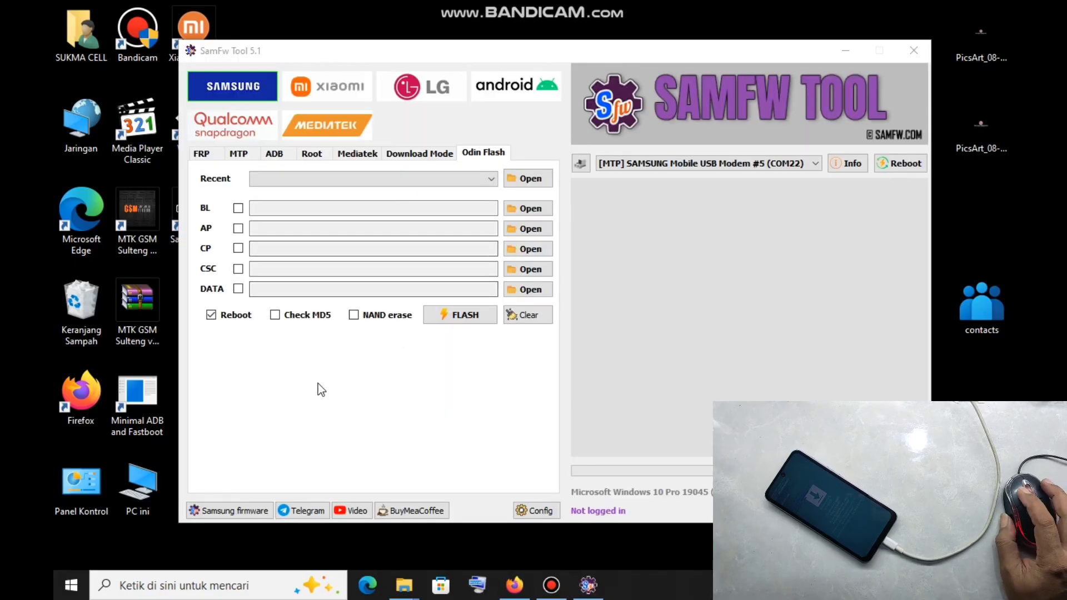
click(487, 156)
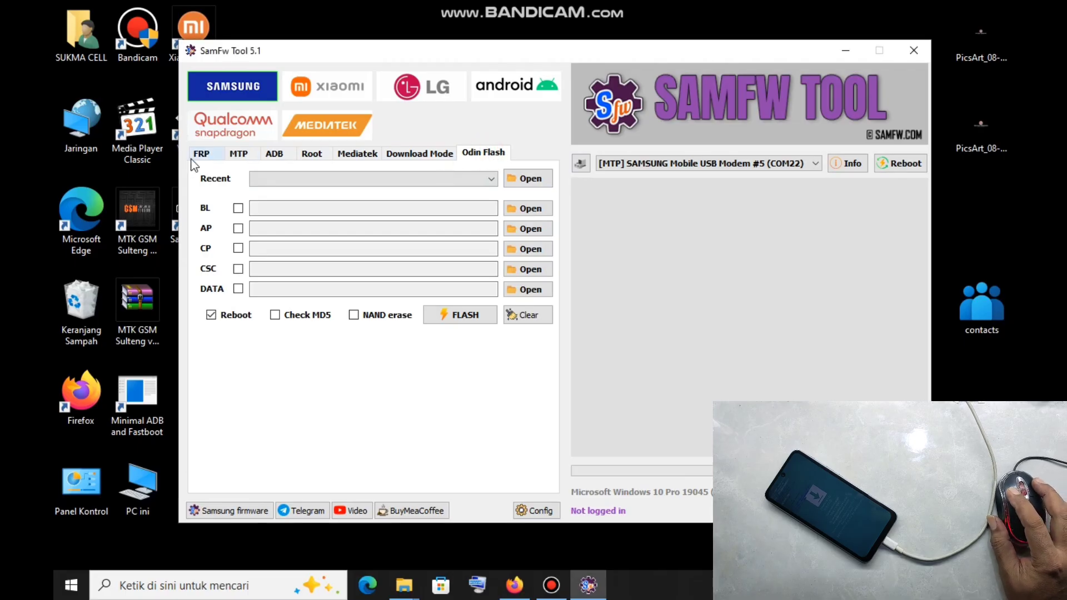
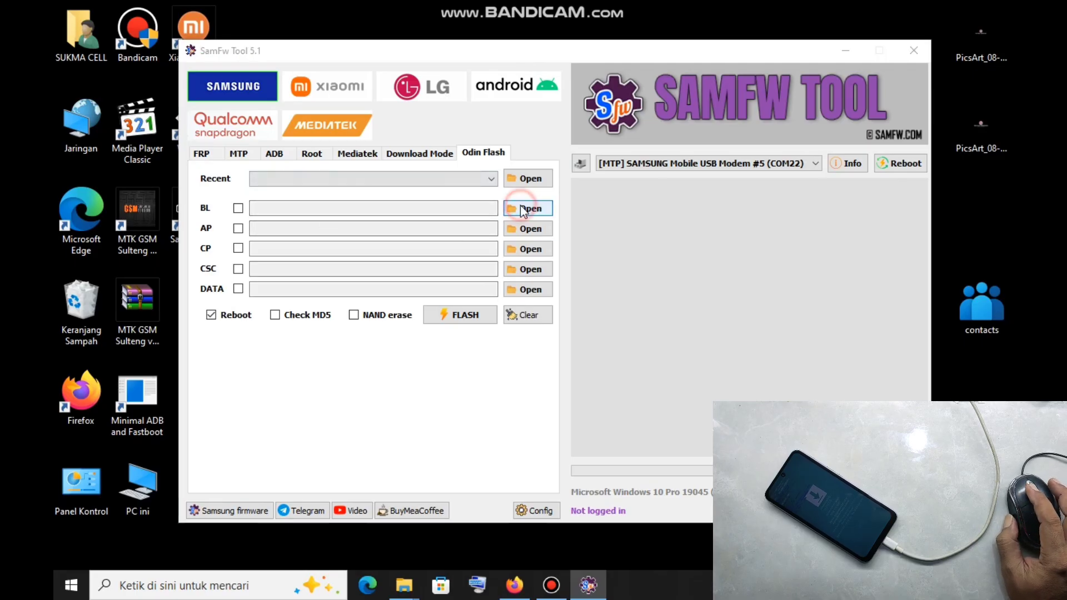
Step: Load the BL_A5560ZHSABYG2 firmware file from the SAMFW.COM_SM-A5560_BRI folder in Downloads into the BL slot
click(521, 208)
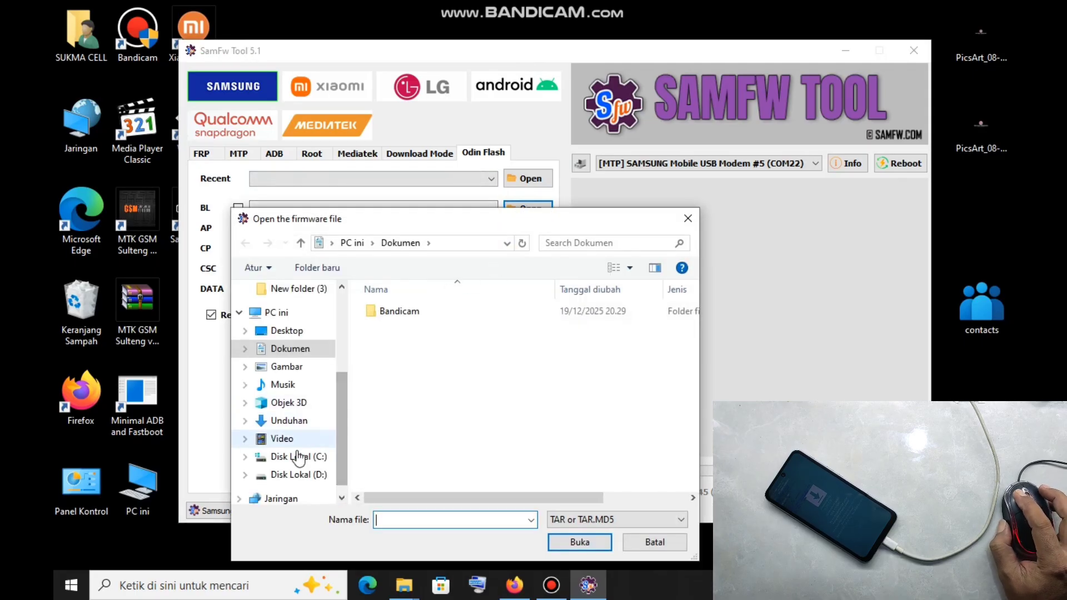
click(305, 424)
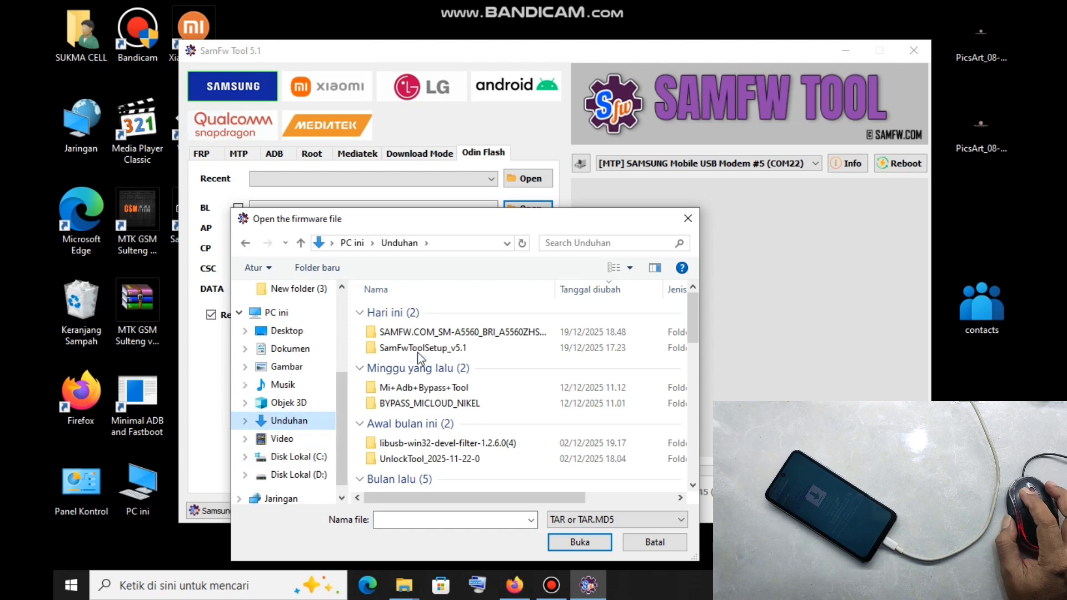
double_click(439, 335)
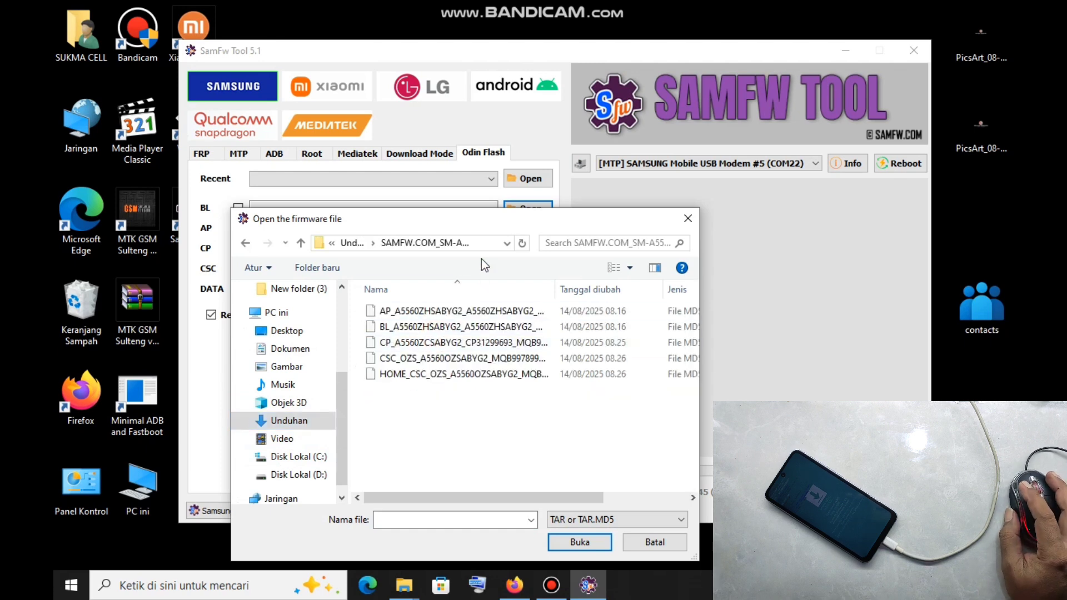
drag(499, 223, 526, 196)
click(450, 301)
double_click(449, 300)
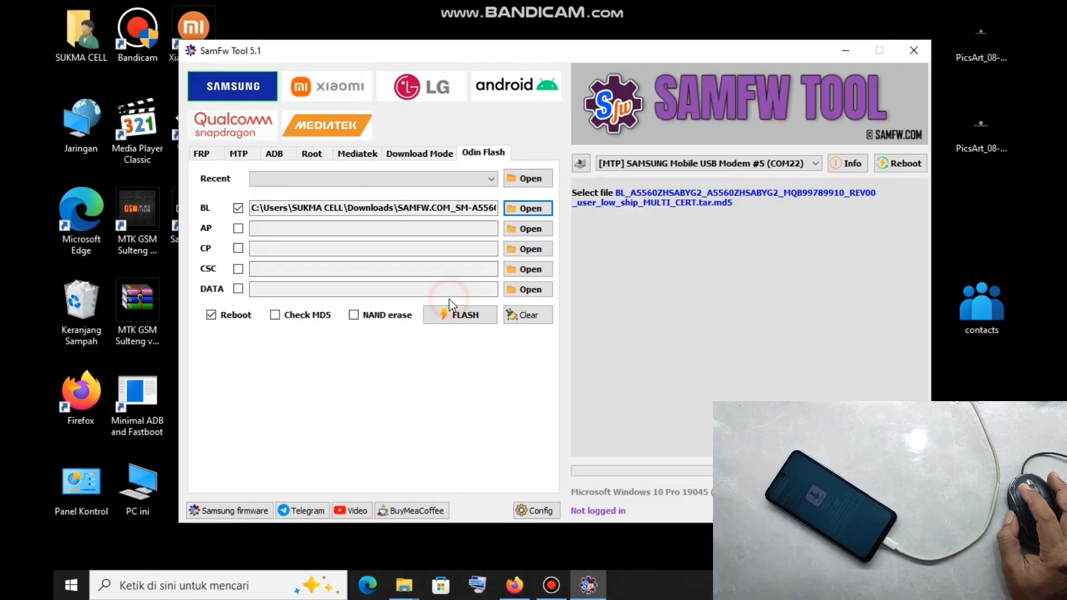
Step: Load the AP_A5560ZHSABYG2 firmware file from the same folder into the AP slot
click(528, 229)
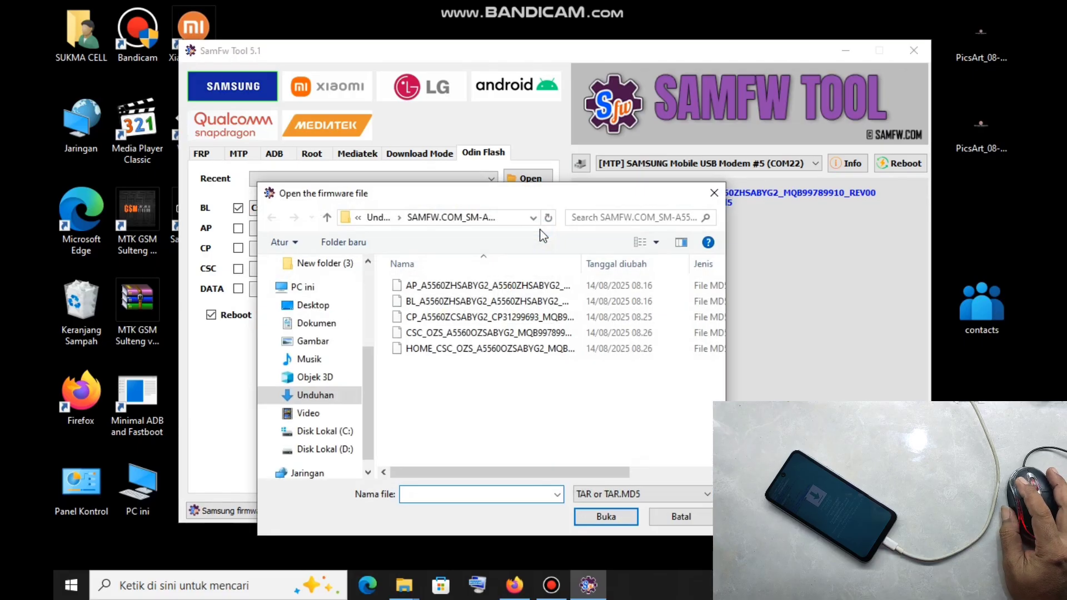
drag(555, 200, 535, 221)
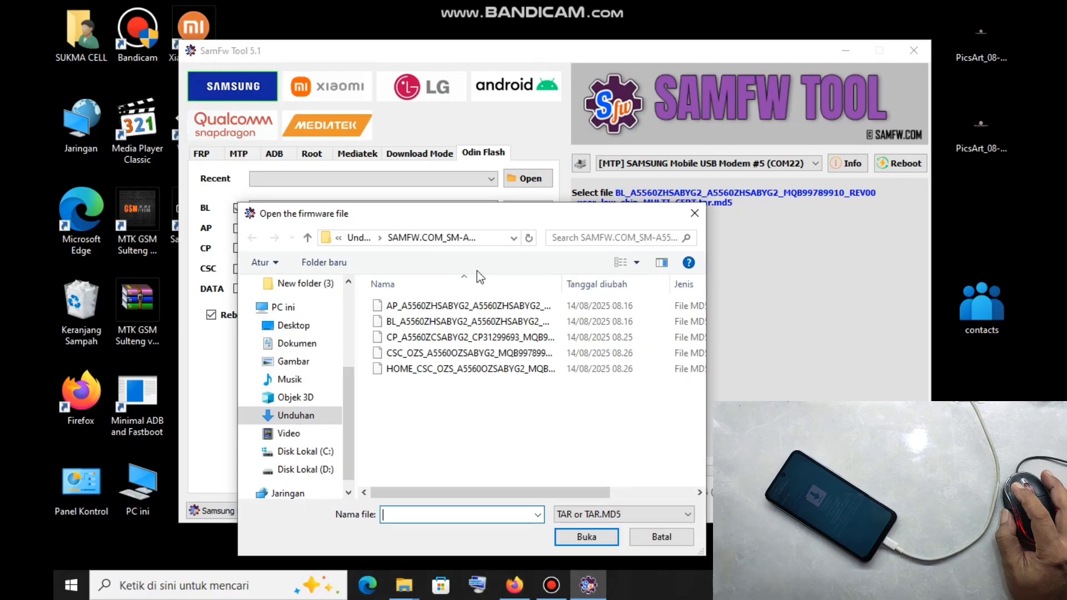
double_click(457, 307)
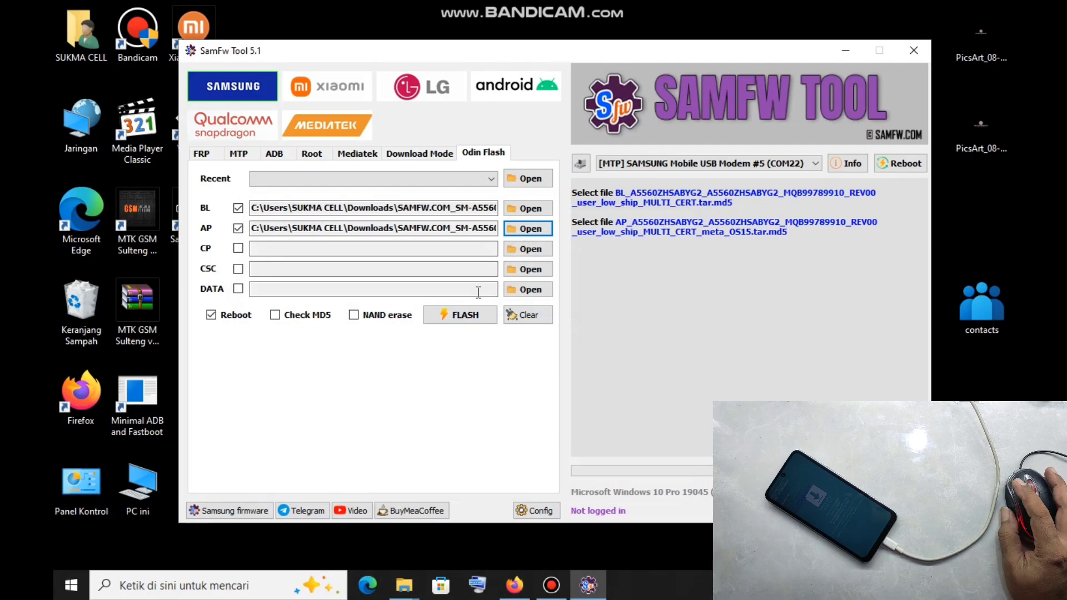
Step: Load the CP_A5560ZCSABYG2 file into the CP slot and the CSC_OZS_A5560OZSABYG2 file into the CSC slot
click(530, 249)
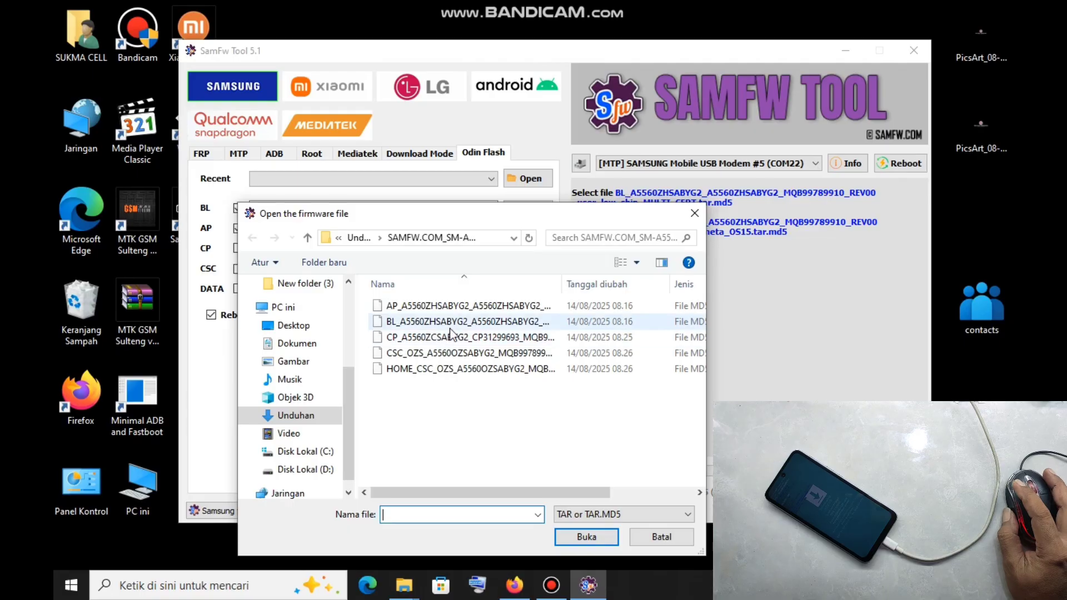
double_click(451, 336)
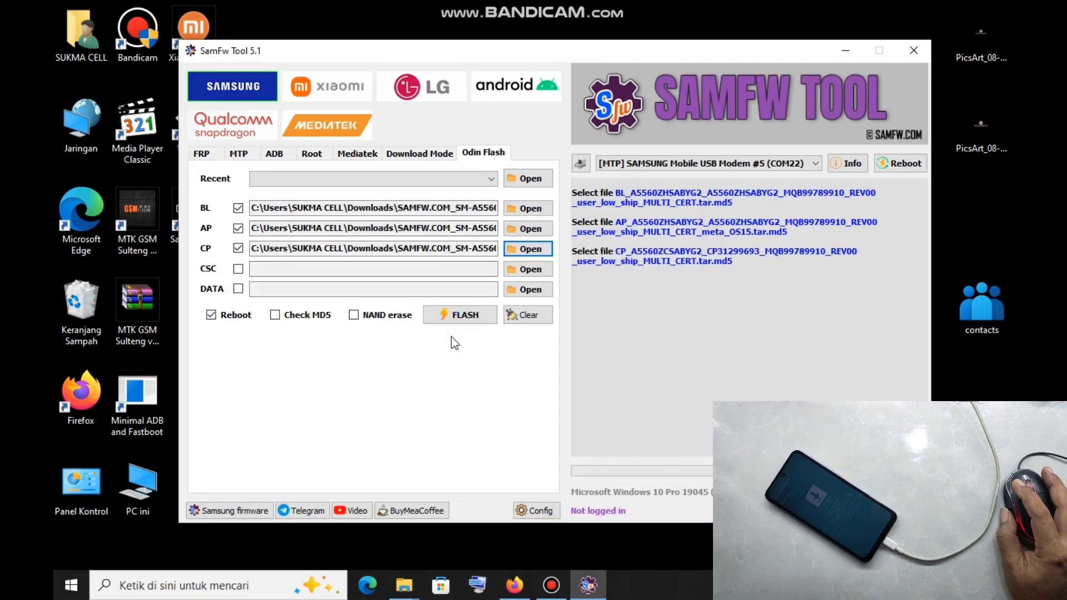
click(530, 270)
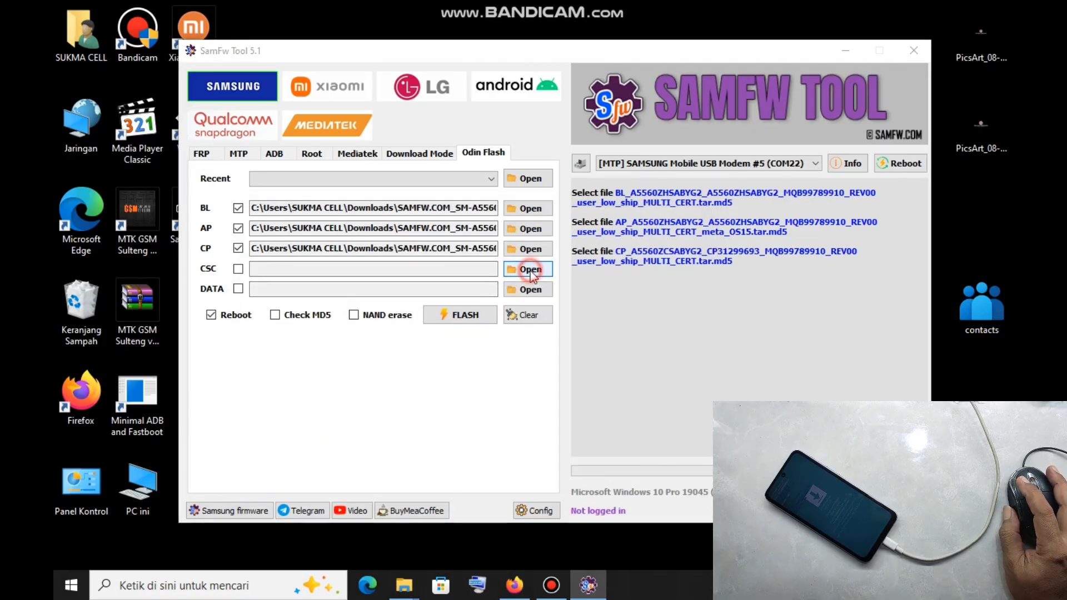
double_click(458, 354)
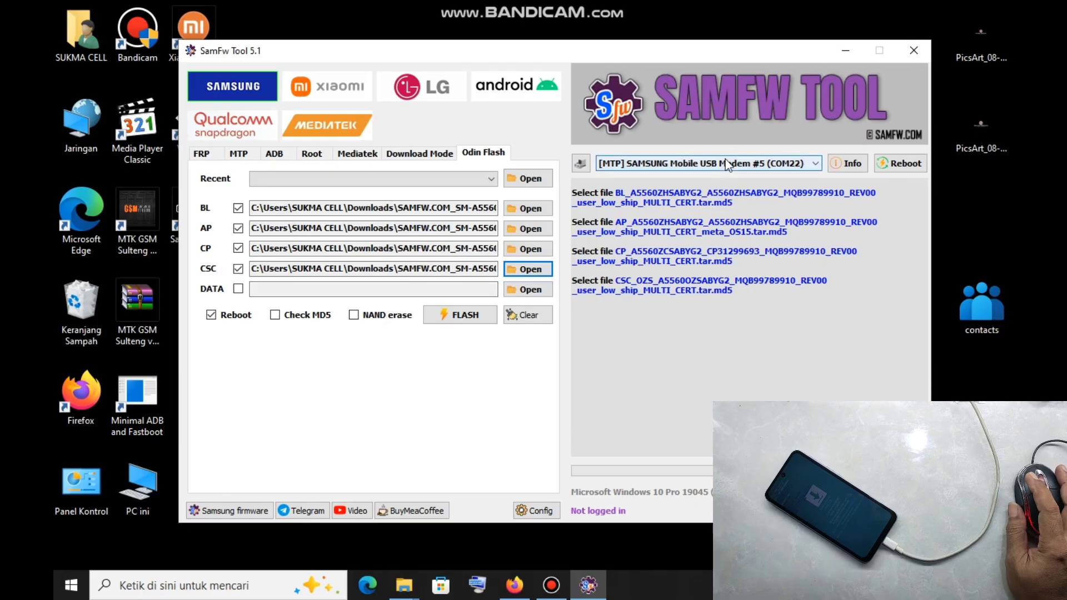
Step: Try to flash the loaded BL, AP, CP and CSC files to the connected Samsung phone on COM22
click(674, 342)
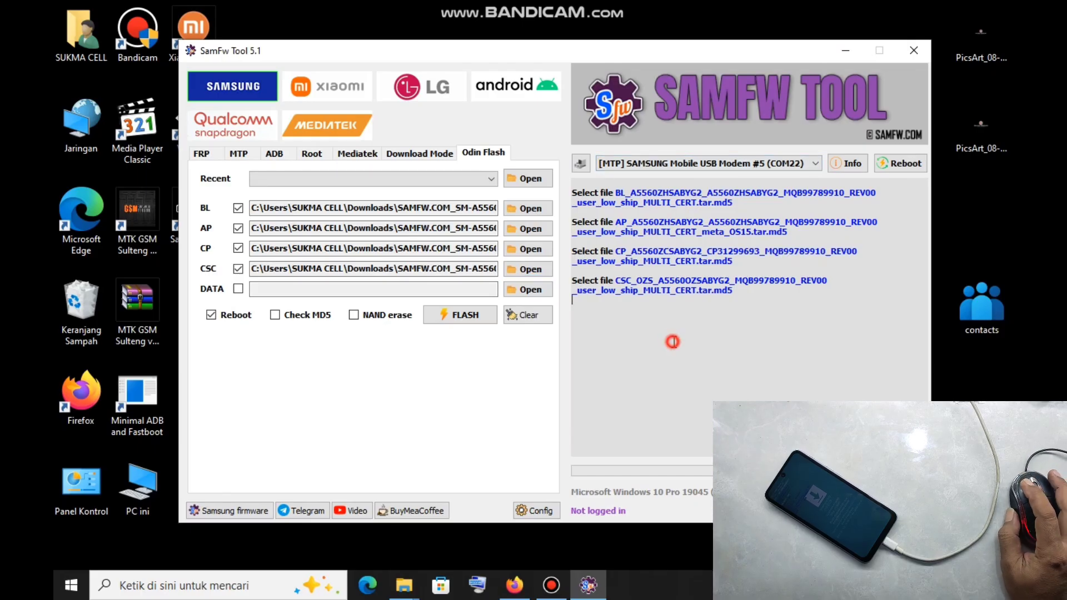
click(456, 318)
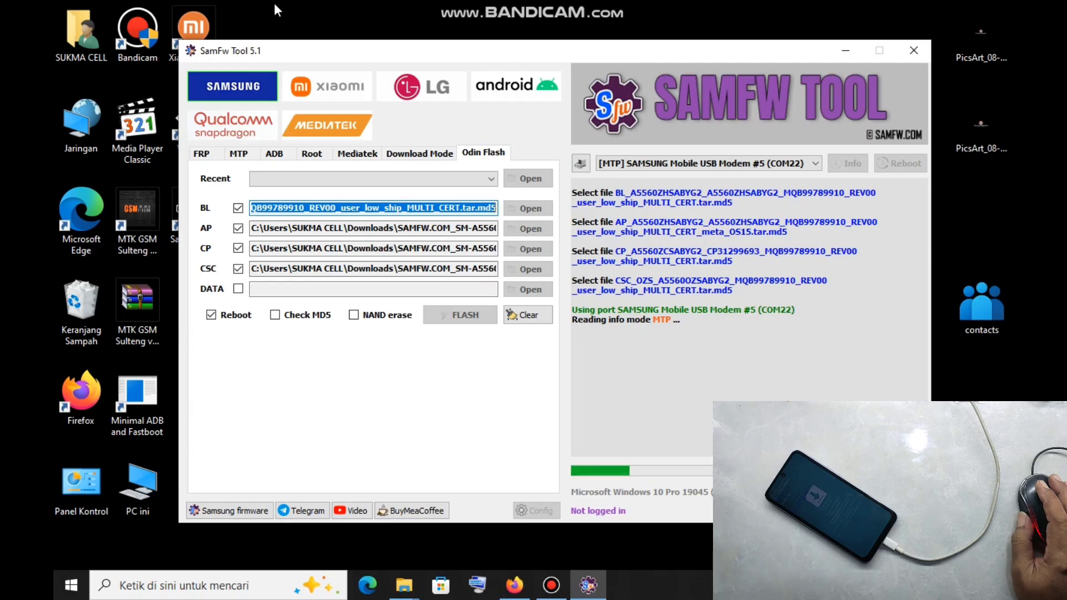
Step: Refresh the Windows desktop and empty the Recycle Bin permanently
click(298, 22)
right_click(297, 21)
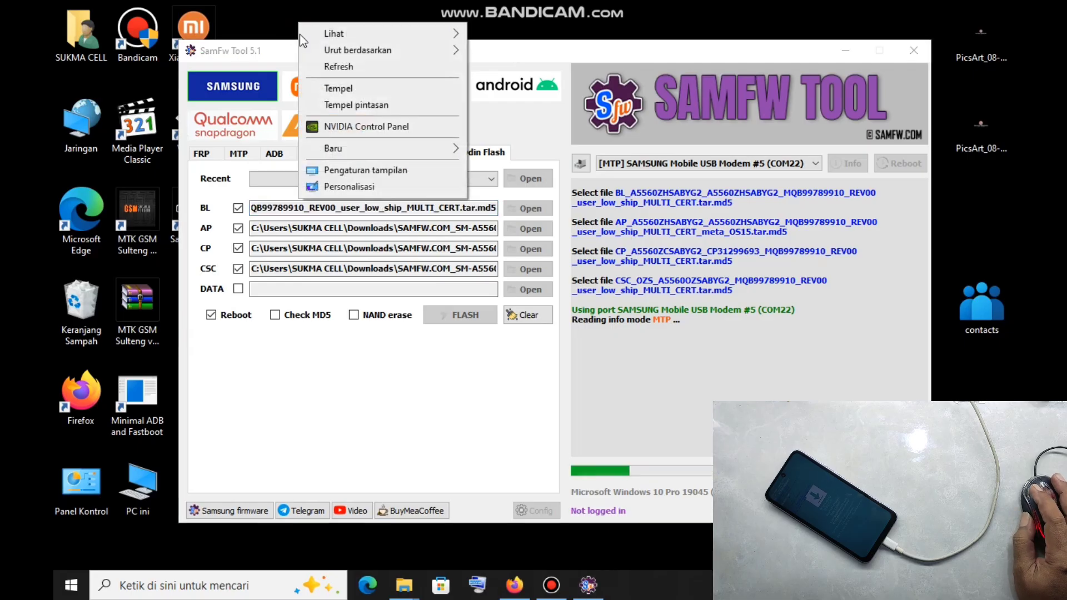
click(311, 67)
right_click(86, 312)
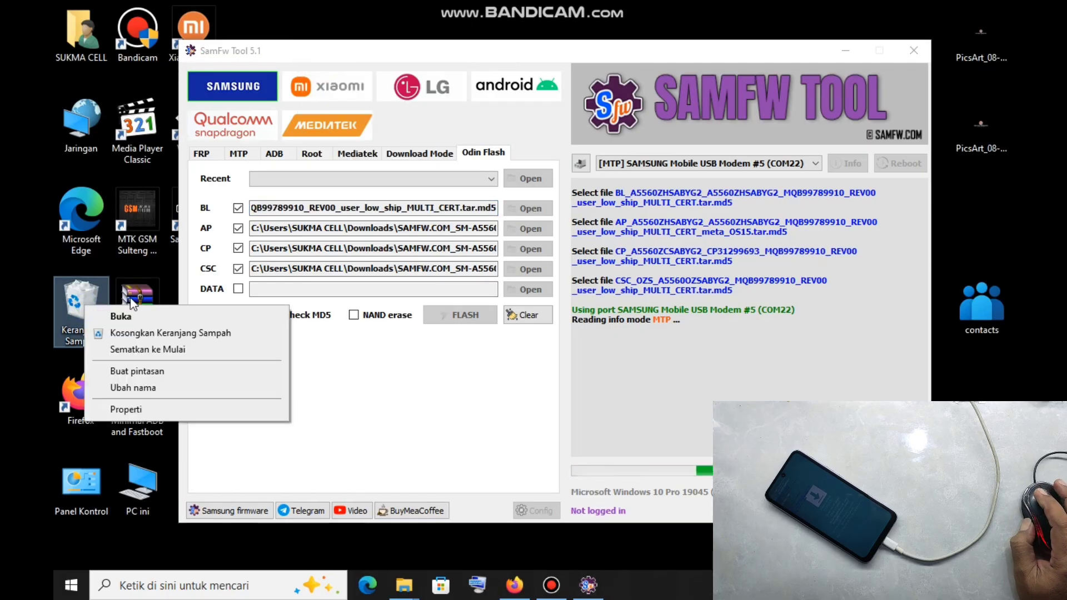
click(190, 333)
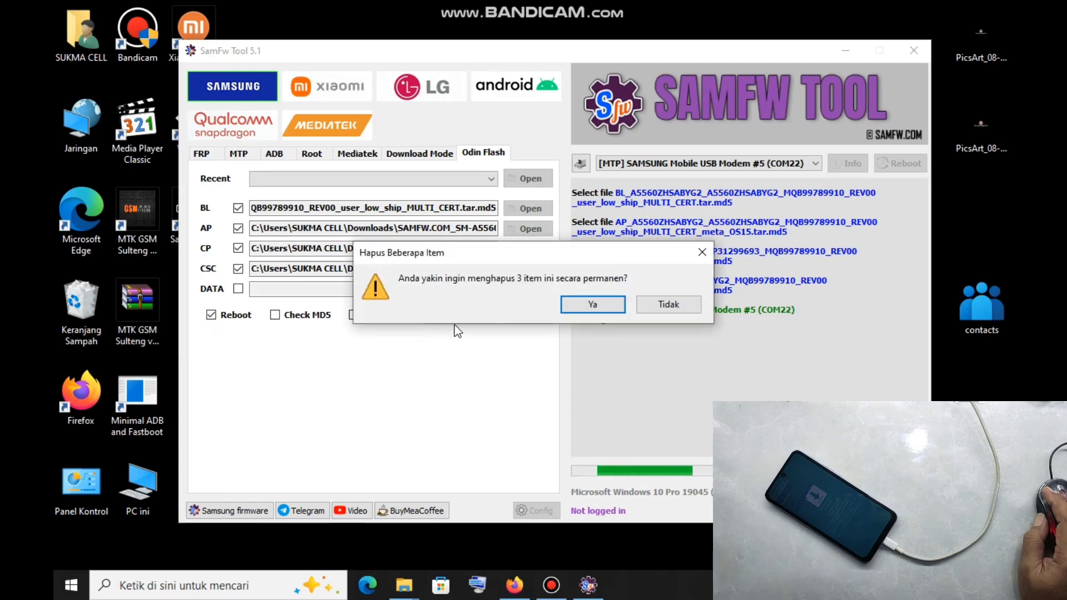
click(580, 307)
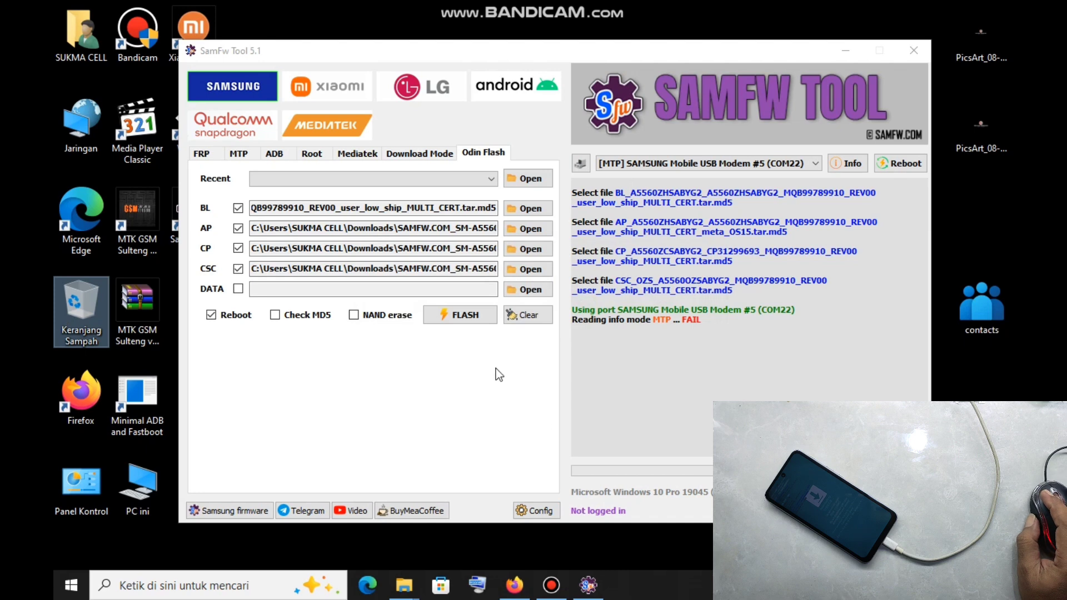
Step: Retry flashing the selected firmware to the phone until it starts, and review the device details and flashing log
click(451, 314)
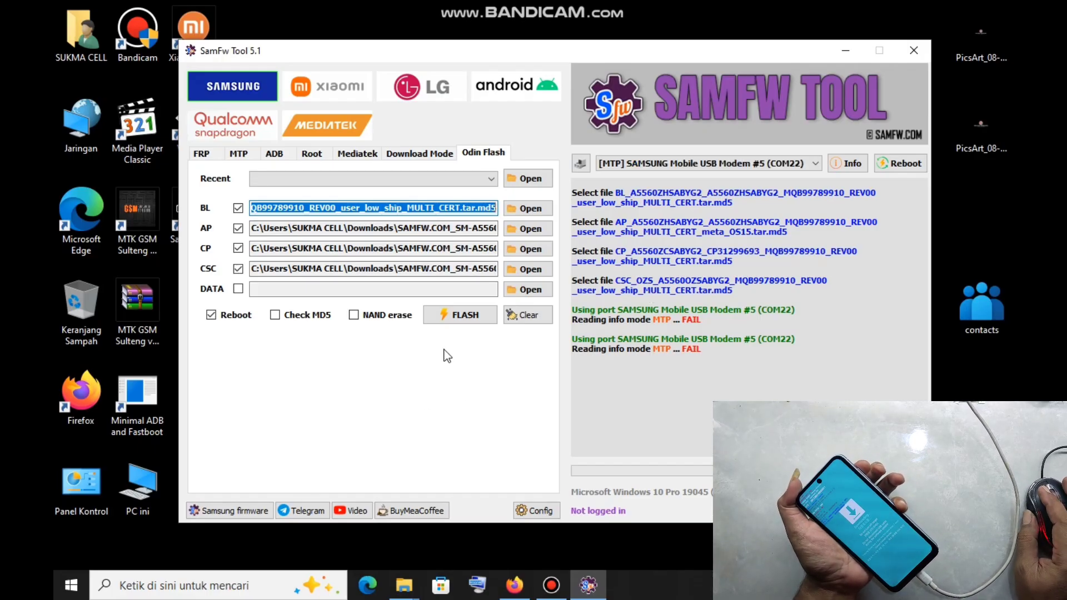
click(458, 312)
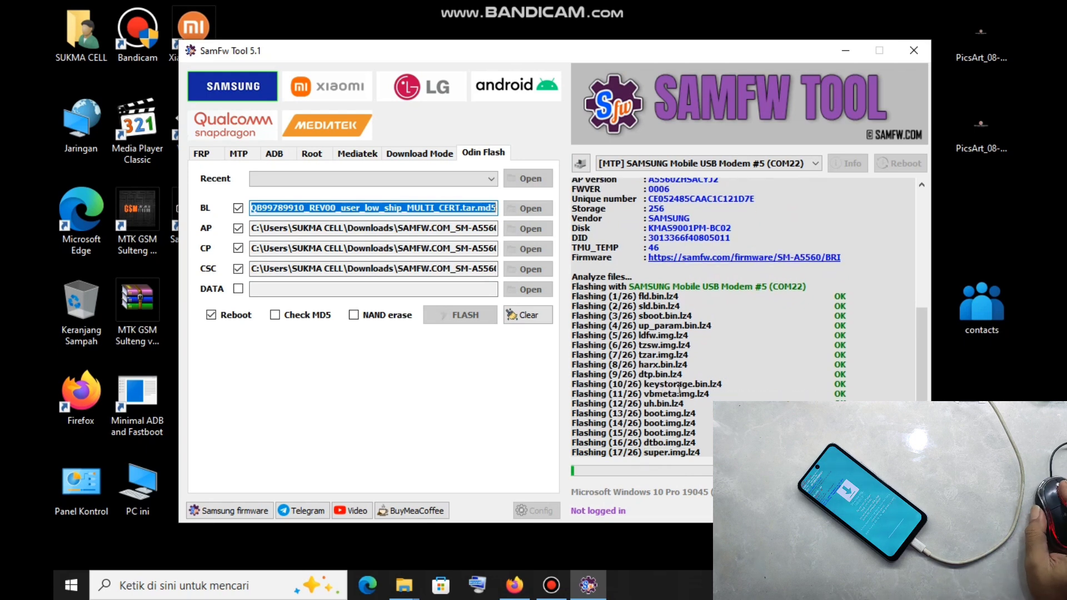
scroll(689, 378, up, 4)
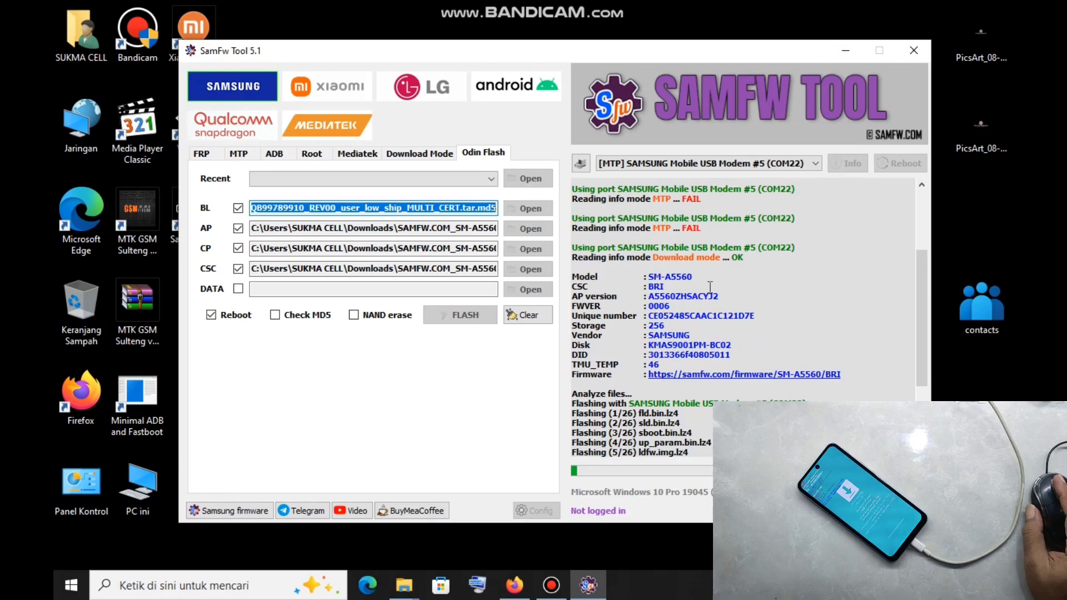
scroll(709, 287, down, 4)
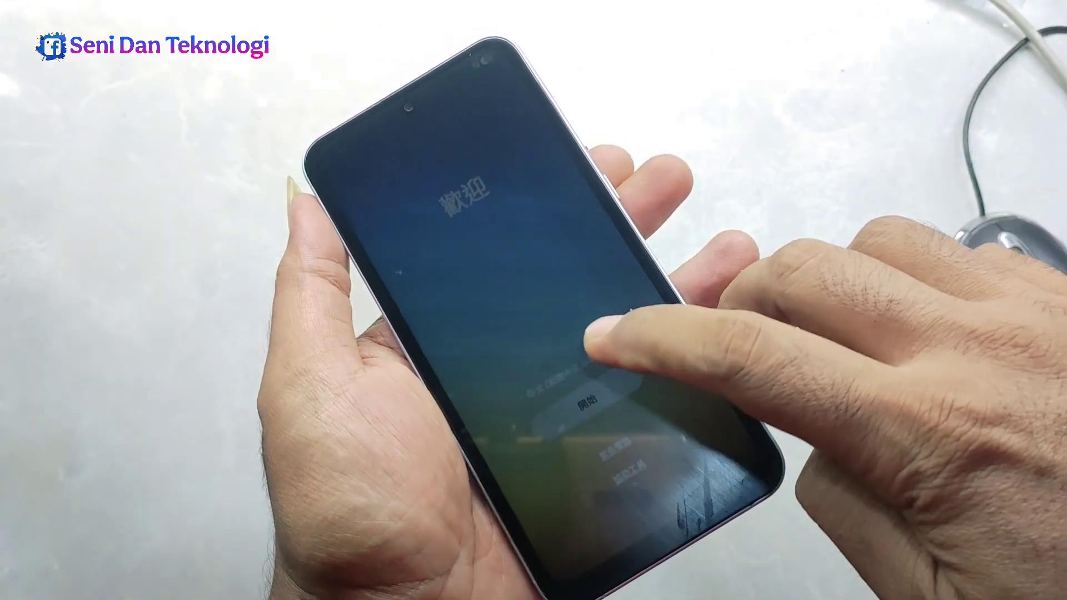
click(573, 381)
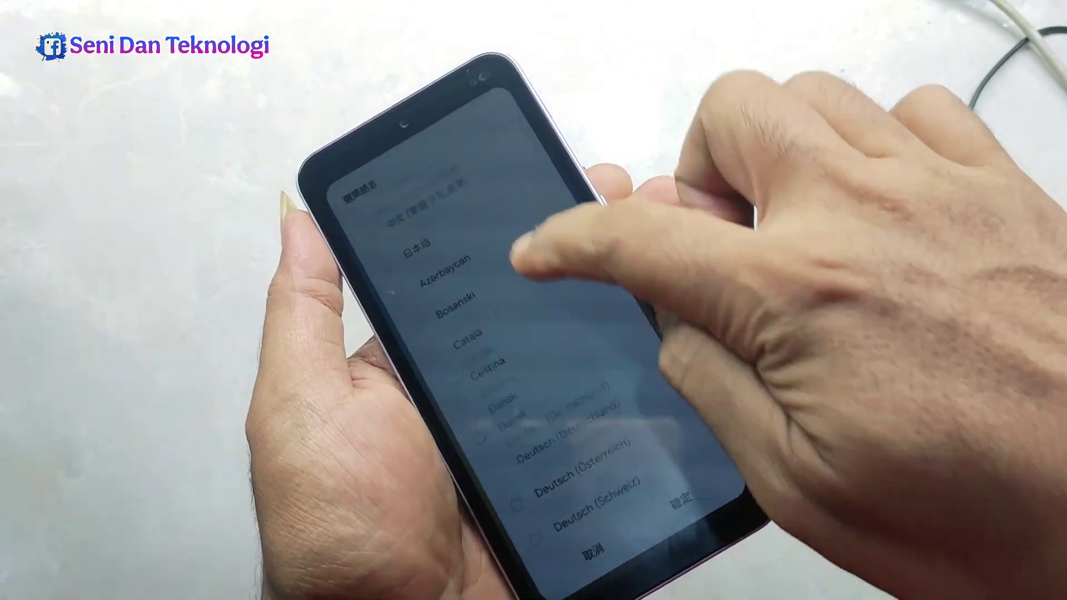
scroll(489, 333, up, 3)
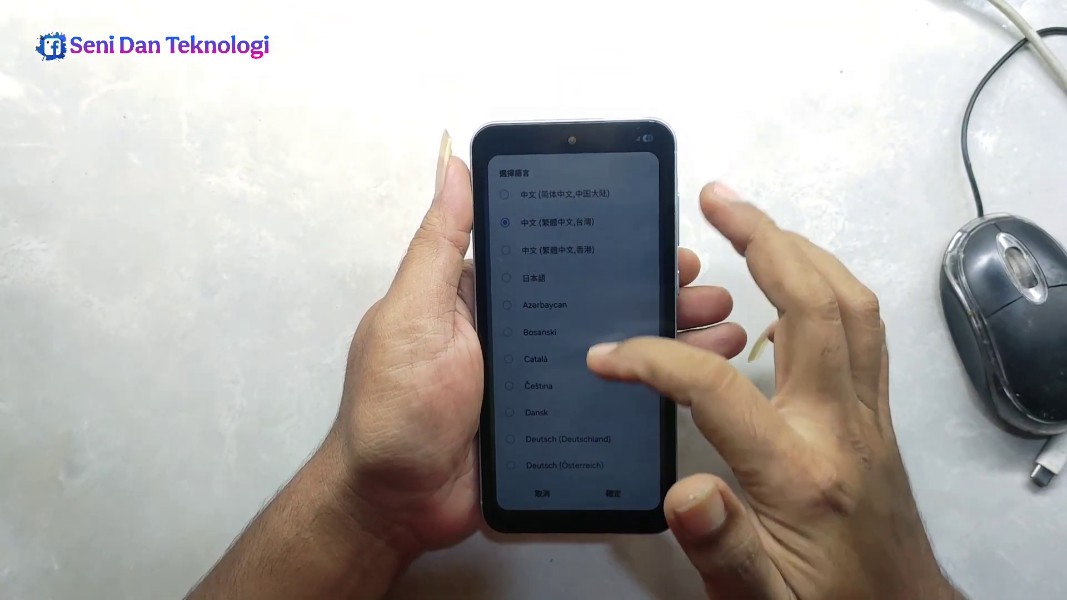
scroll(572, 328, down, 10)
scroll(572, 327, down, 10)
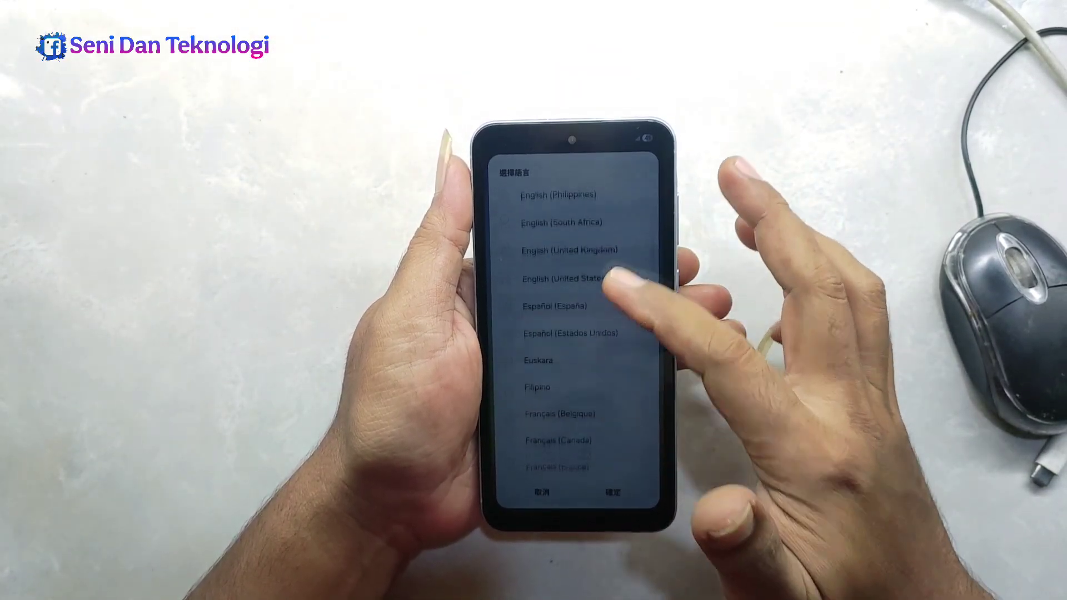
scroll(572, 328, down, 5)
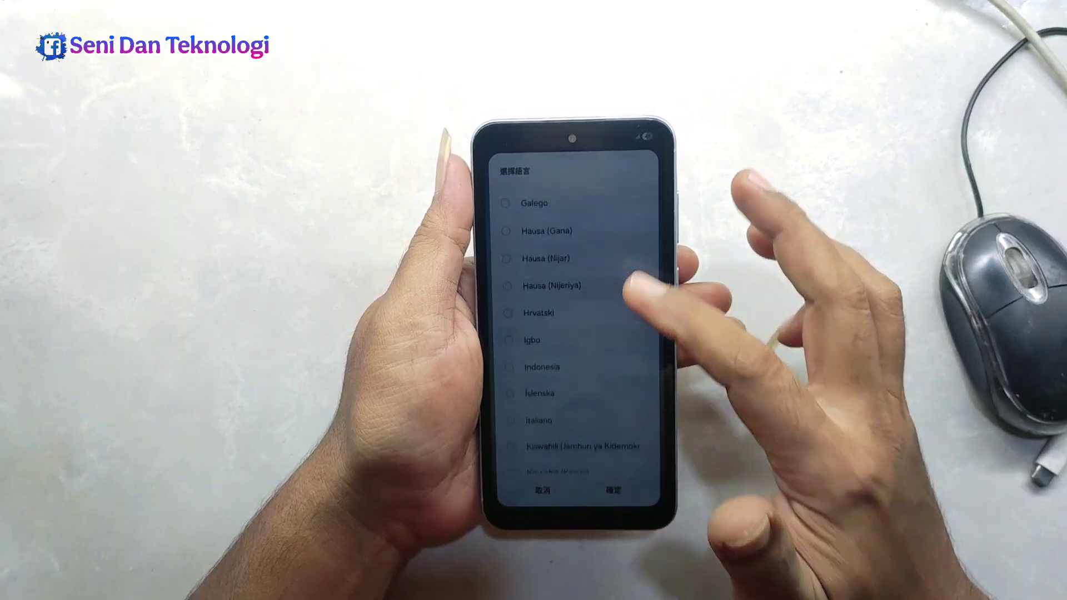
click(539, 305)
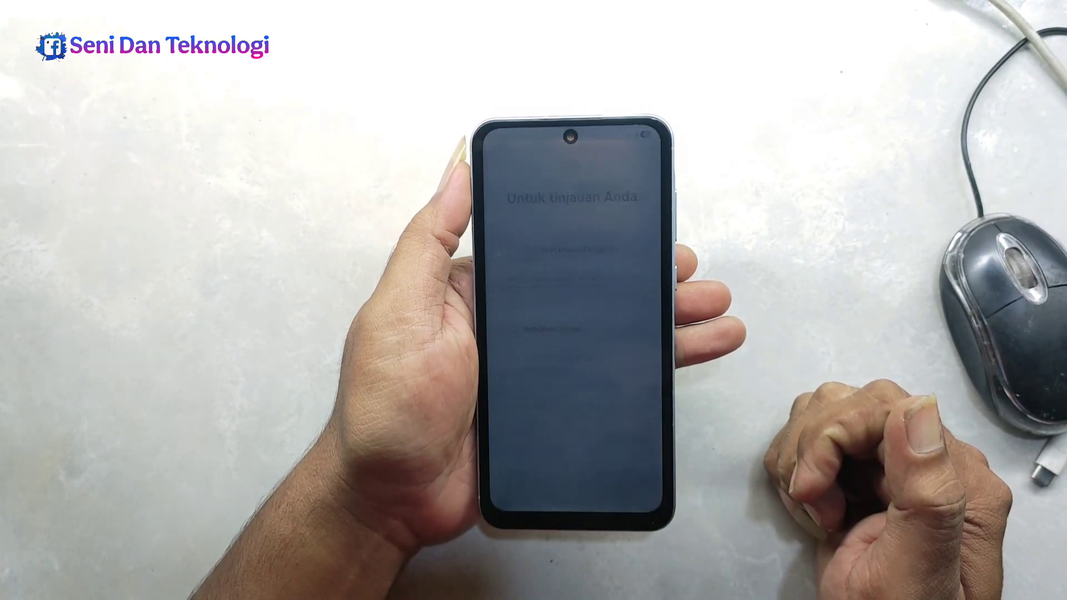
click(556, 408)
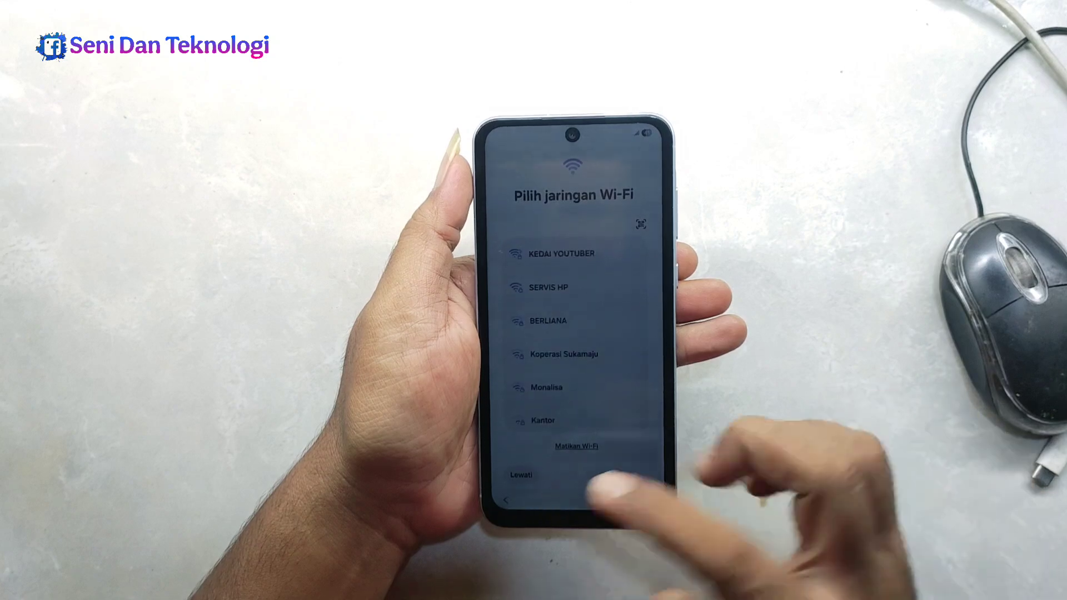
click(521, 474)
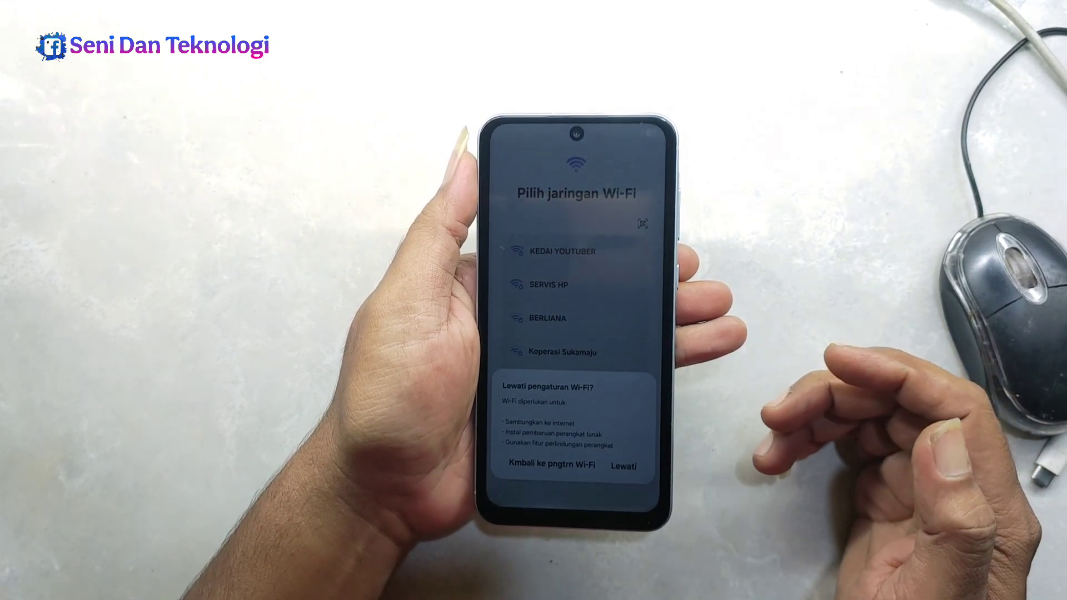
click(553, 464)
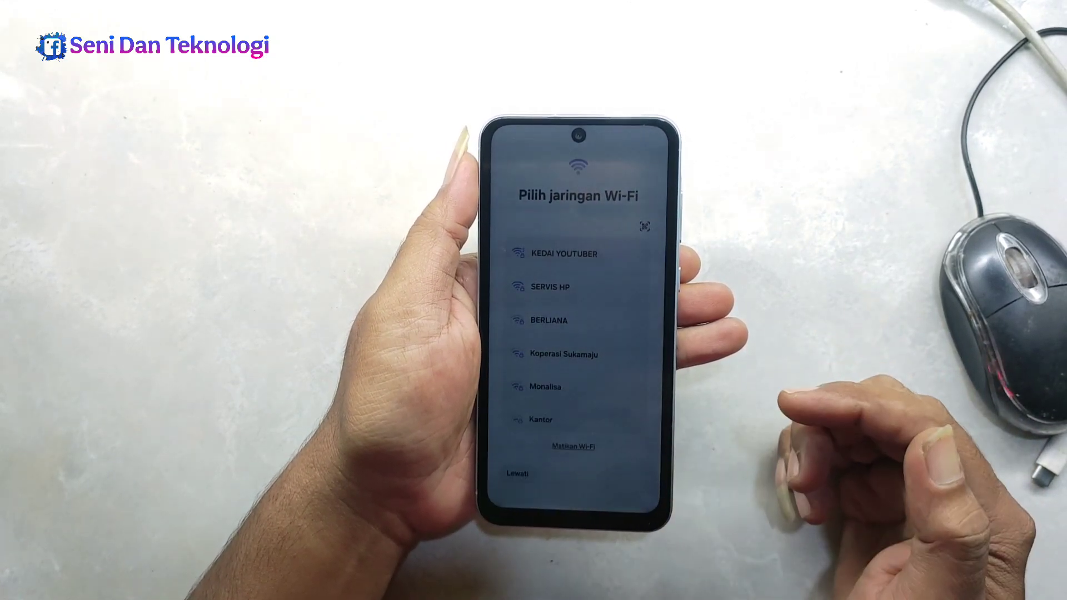
click(623, 478)
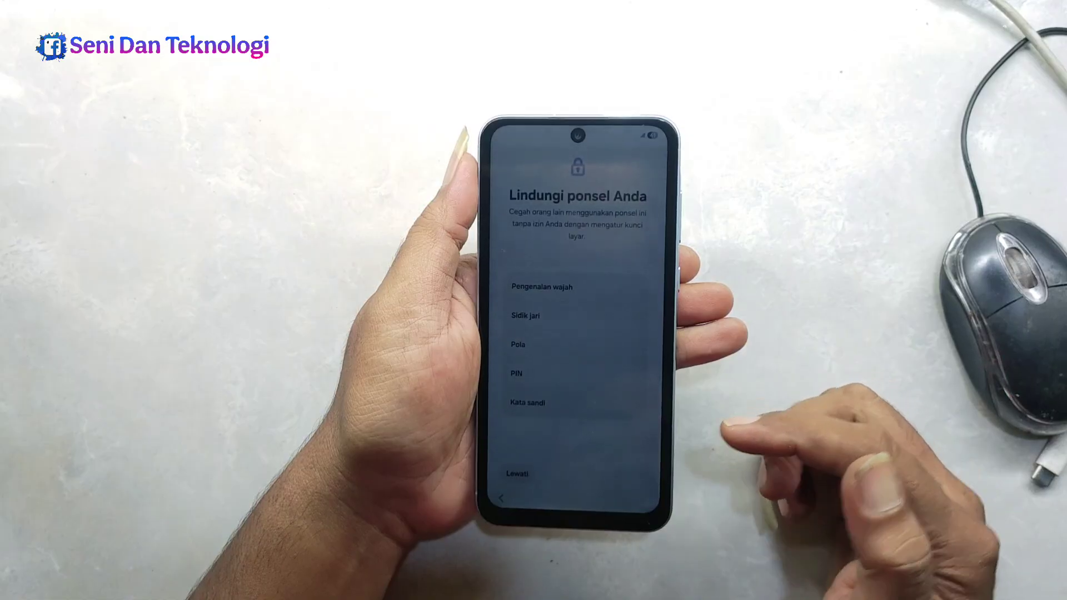
click(516, 474)
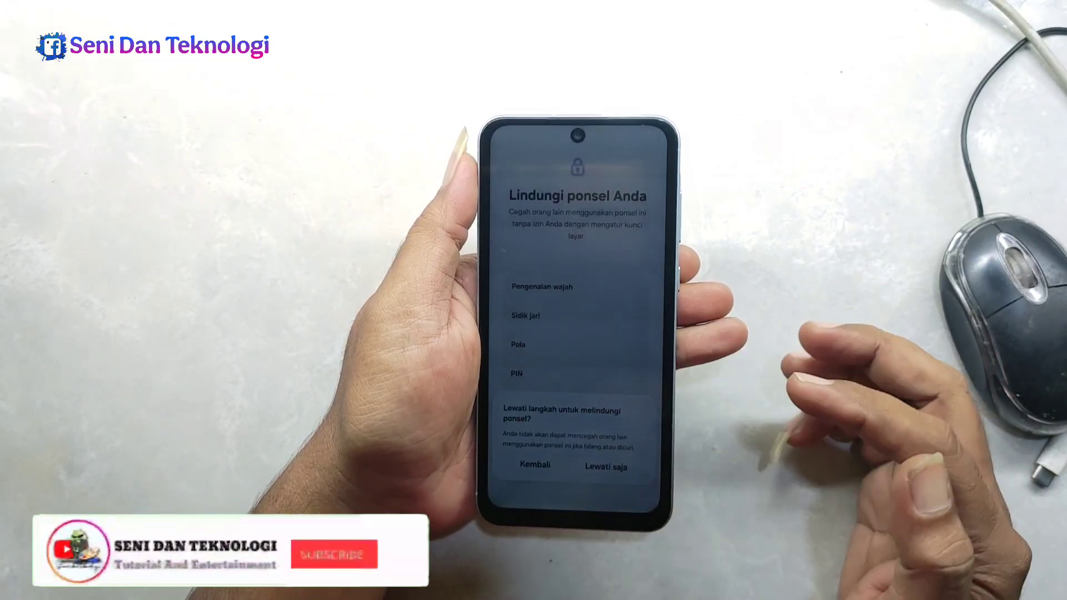
click(606, 467)
click(628, 477)
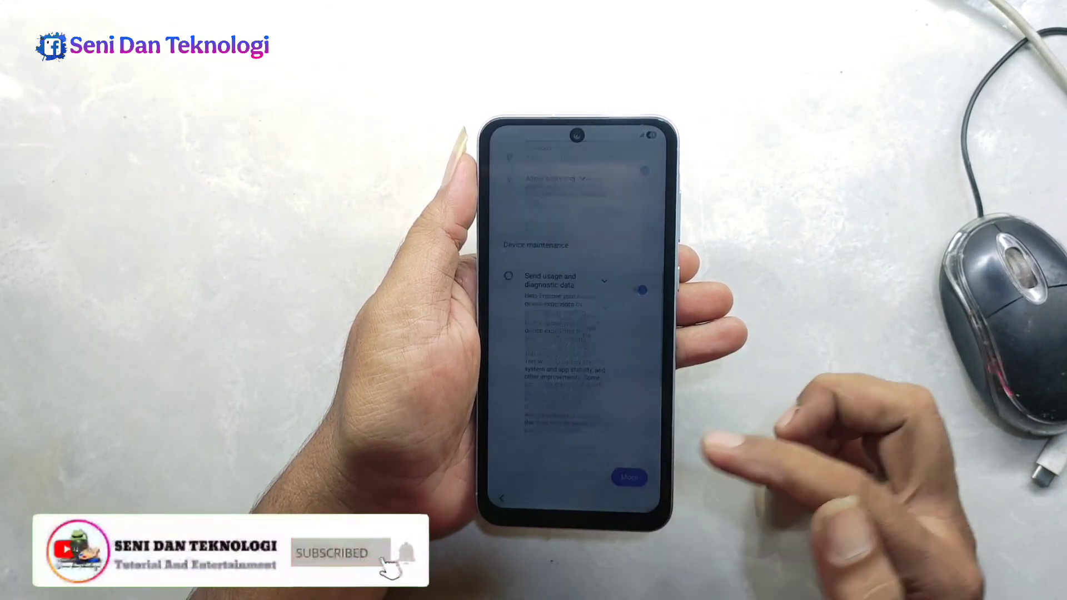